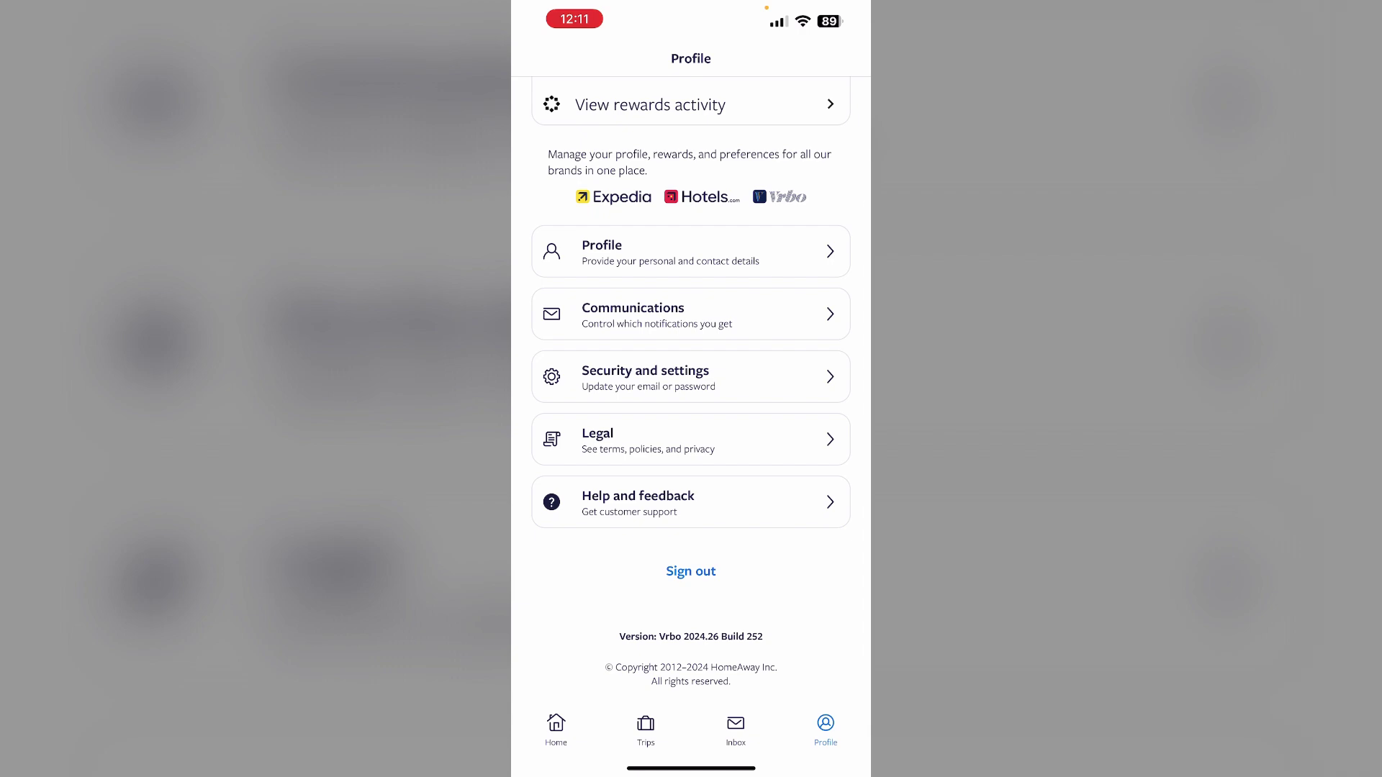
Open Security and settings from the Vrbo Profile tab to reach App settings.
left_click(645, 377)
scroll(692, 432, "down", 3)
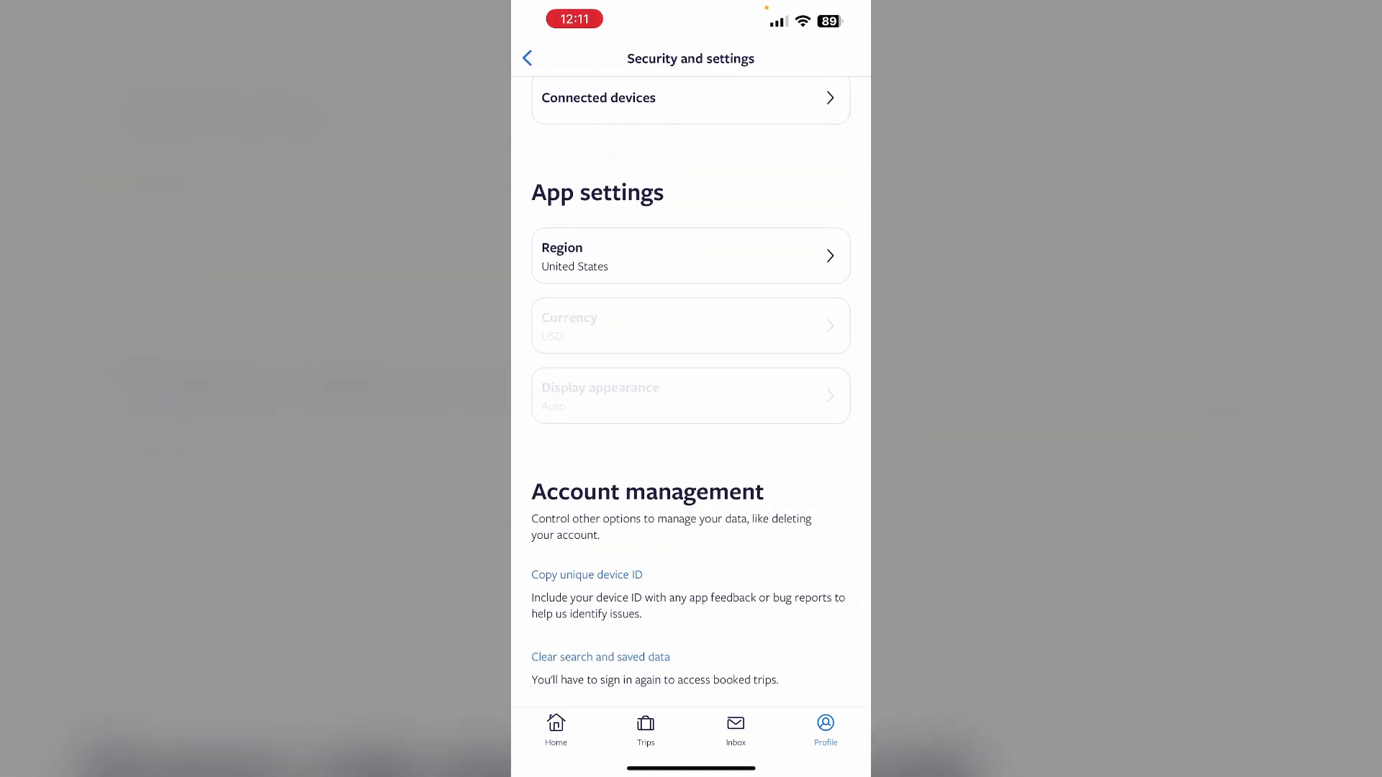
Change the Region from United States to Netherlands and save, triggering the sign-out warning.
left_click(691, 256)
scroll(691, 433, "down", 3)
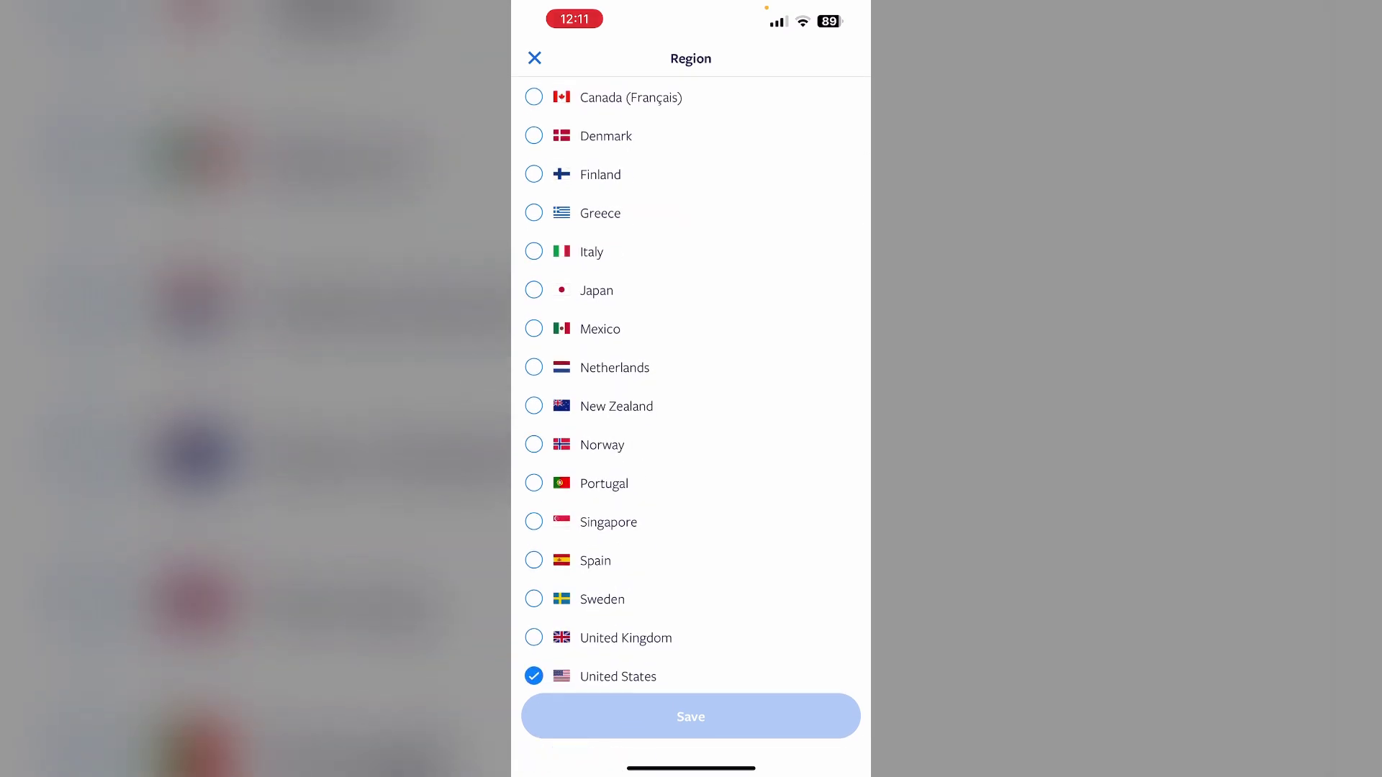
left_click(615, 367)
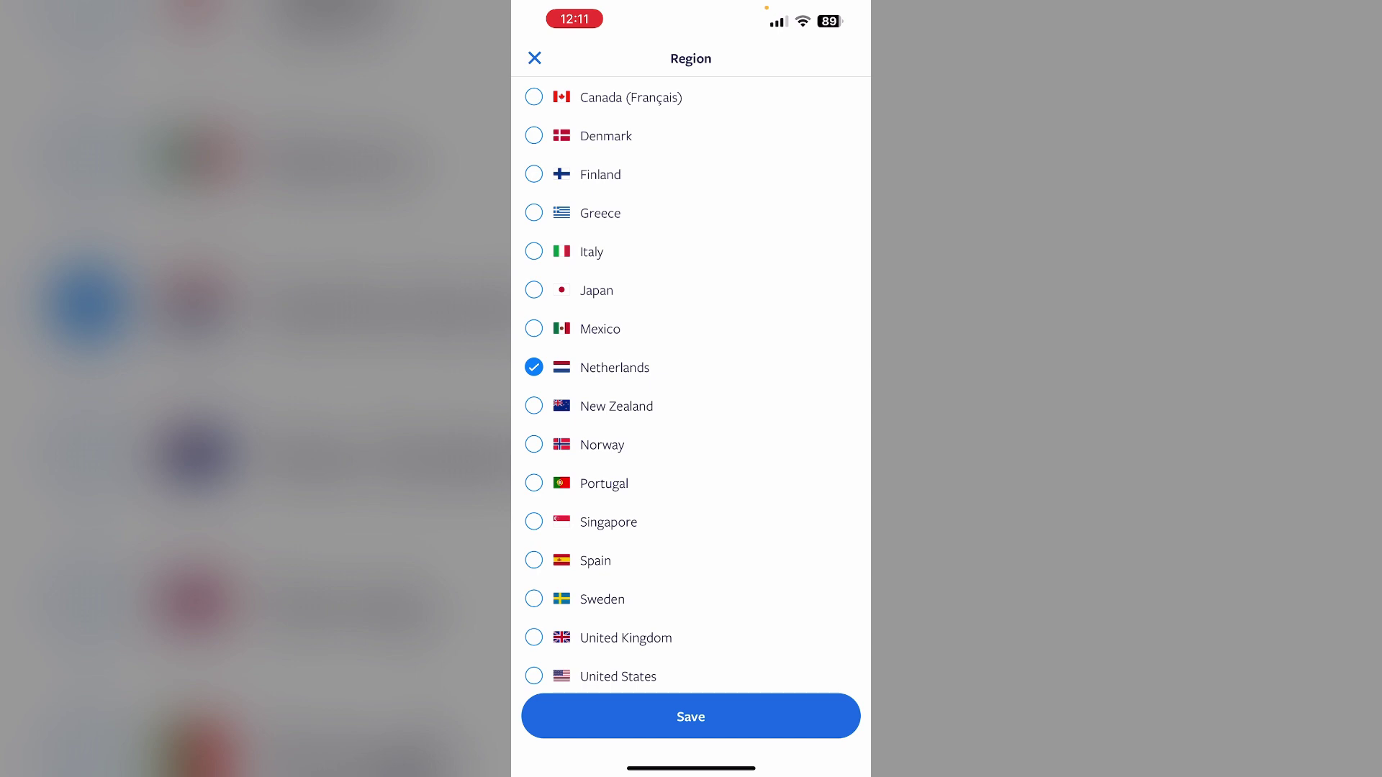
left_click(691, 717)
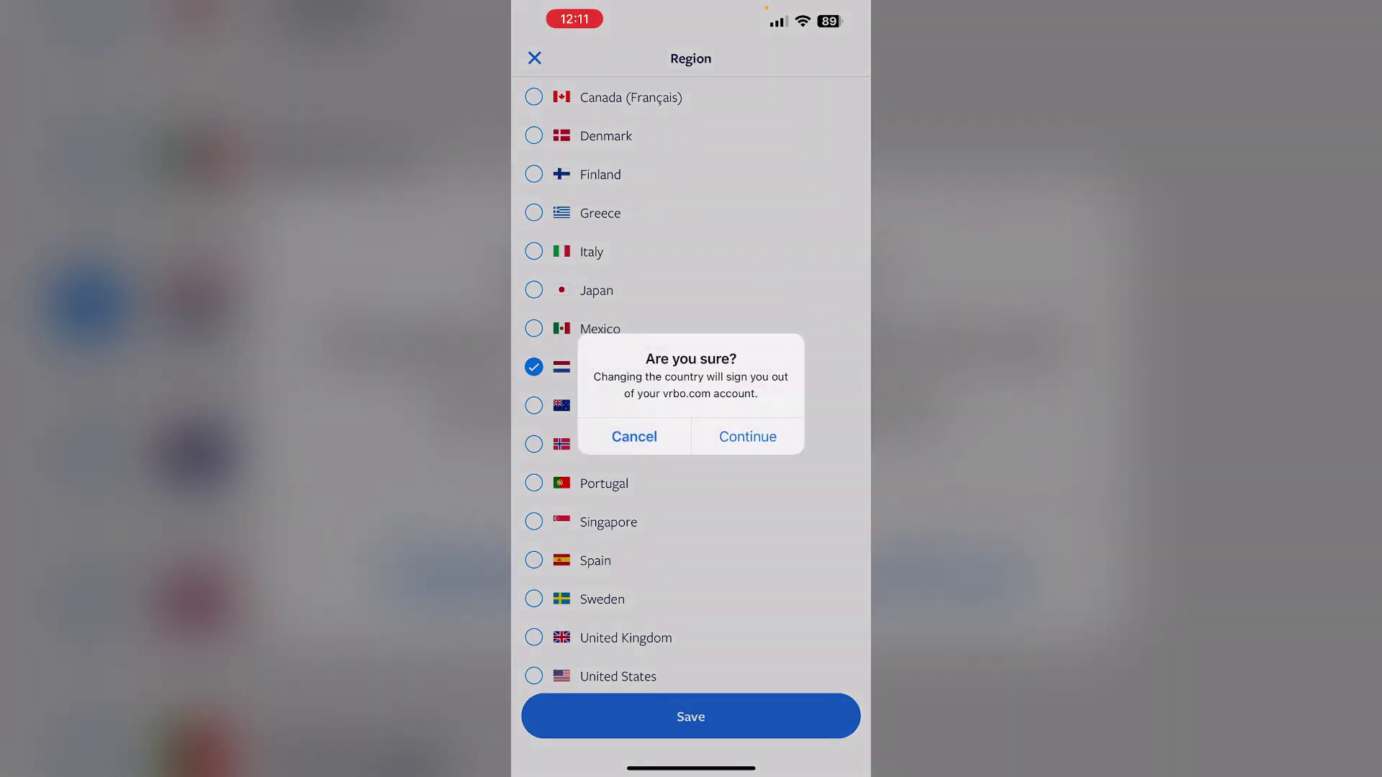